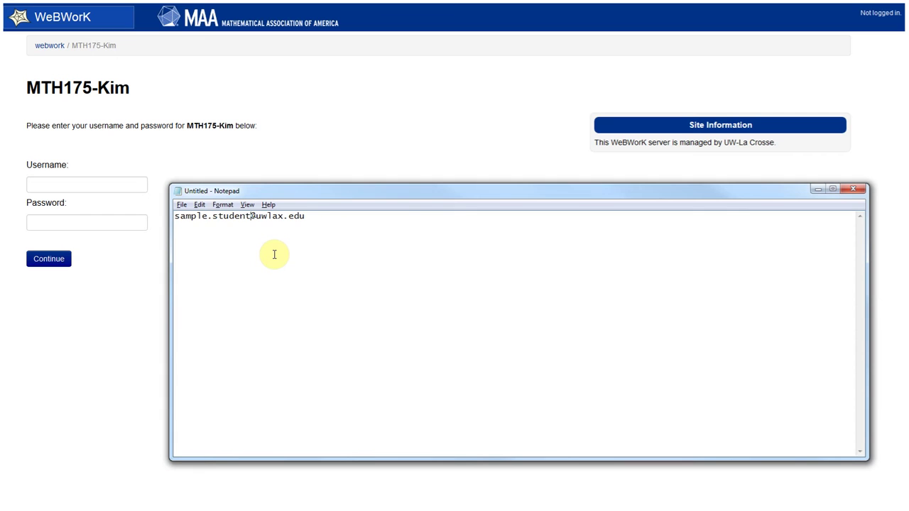
Log in to the MTH 175 course with the saved username and the account password.
key(shift+Home)
key(ctrl+c)
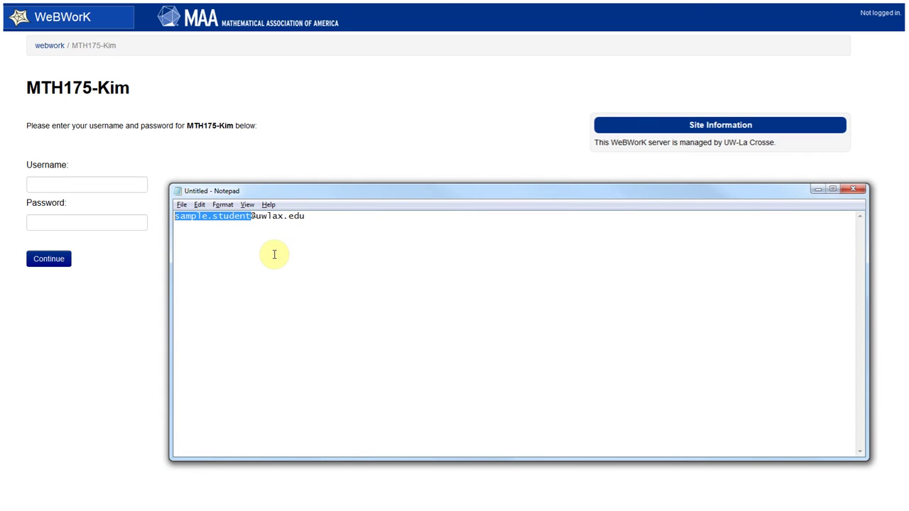
click(108, 188)
key(ctrl+v)
key(Tab)
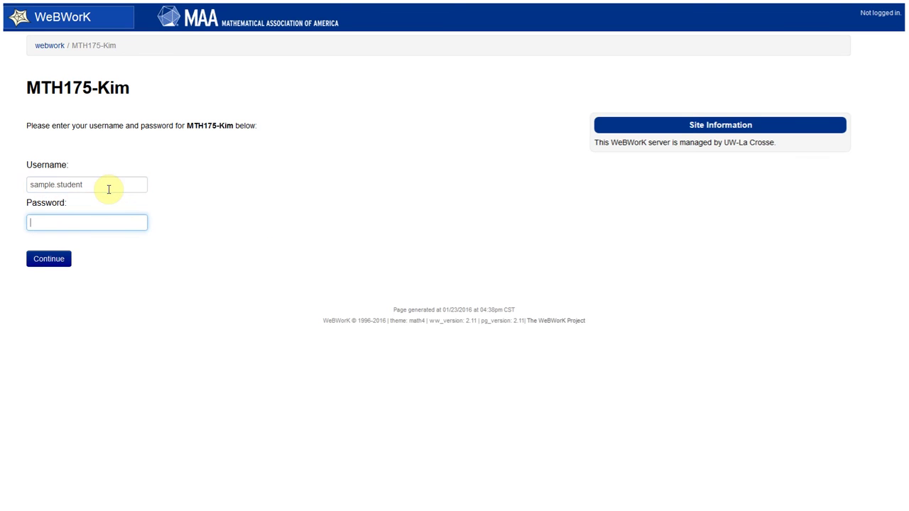
key(ctrl+v)
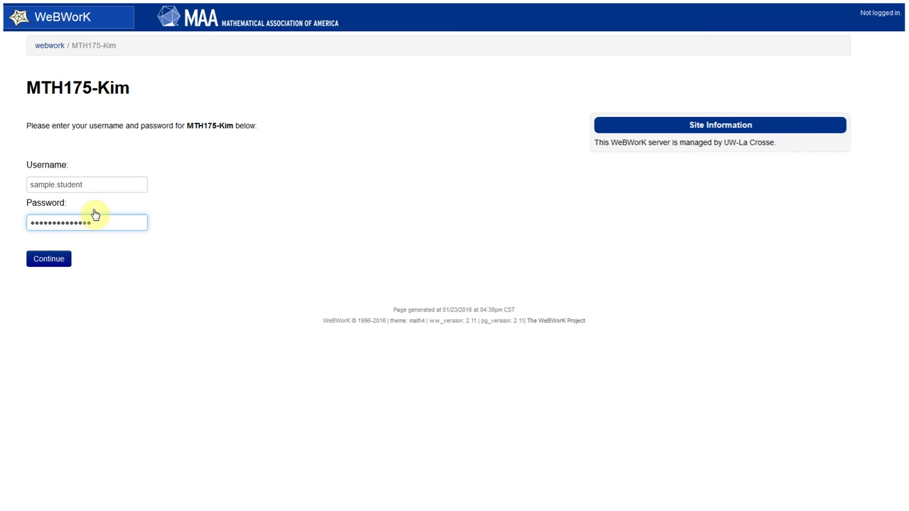
click(61, 255)
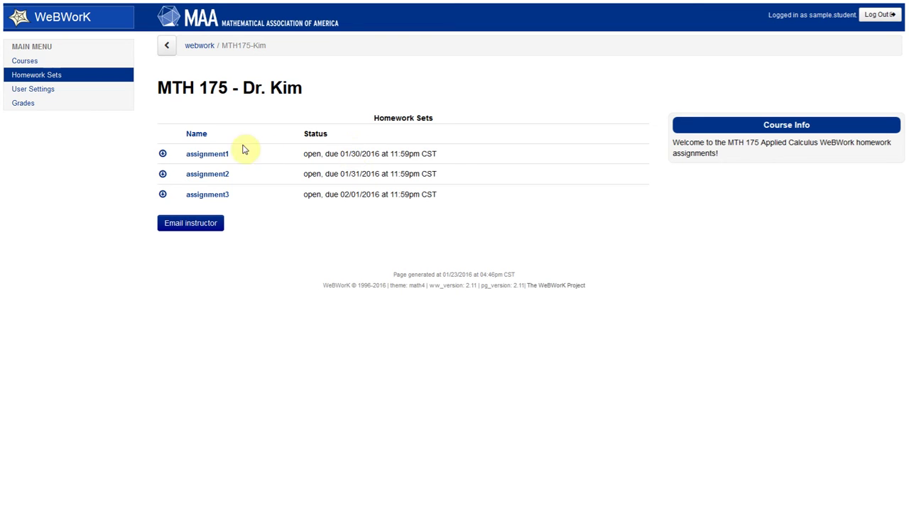
Open assignment1 from the Homework Sets list.
click(197, 157)
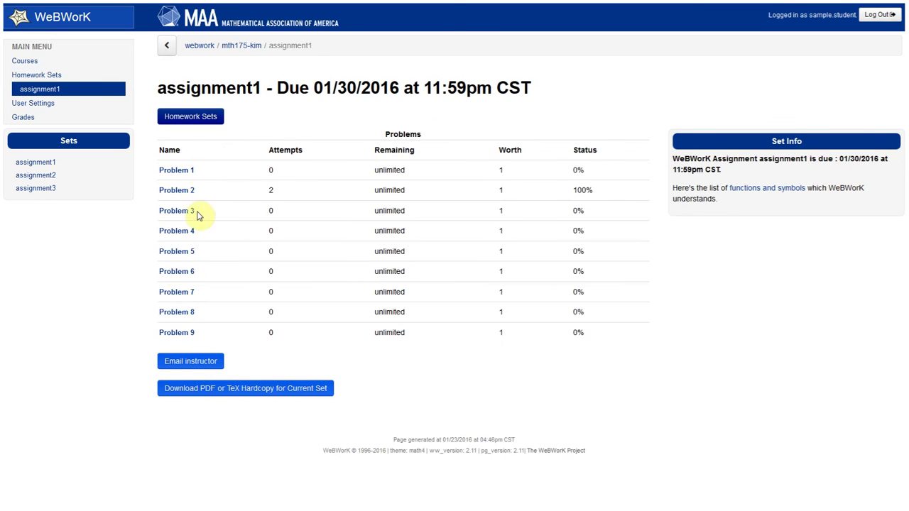
Highlight Problem 2's 100% status, then open Problem 1.
double_click(577, 190)
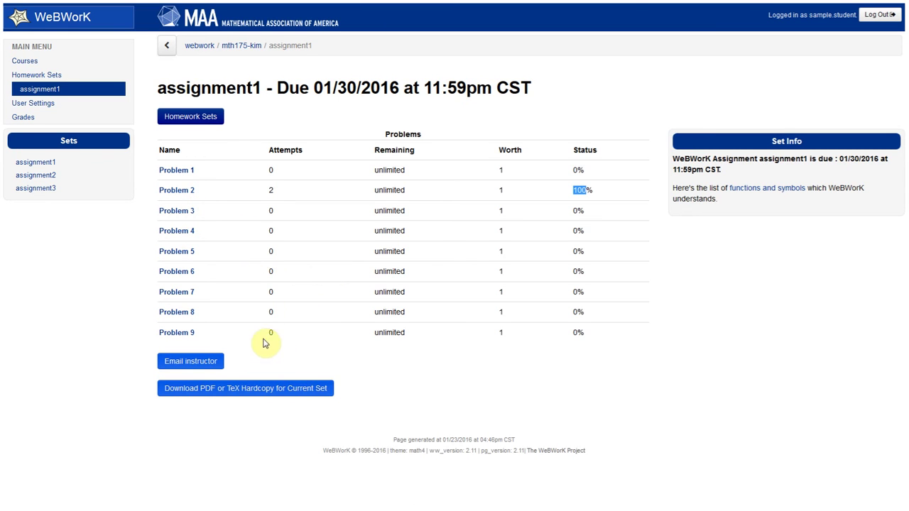
click(178, 171)
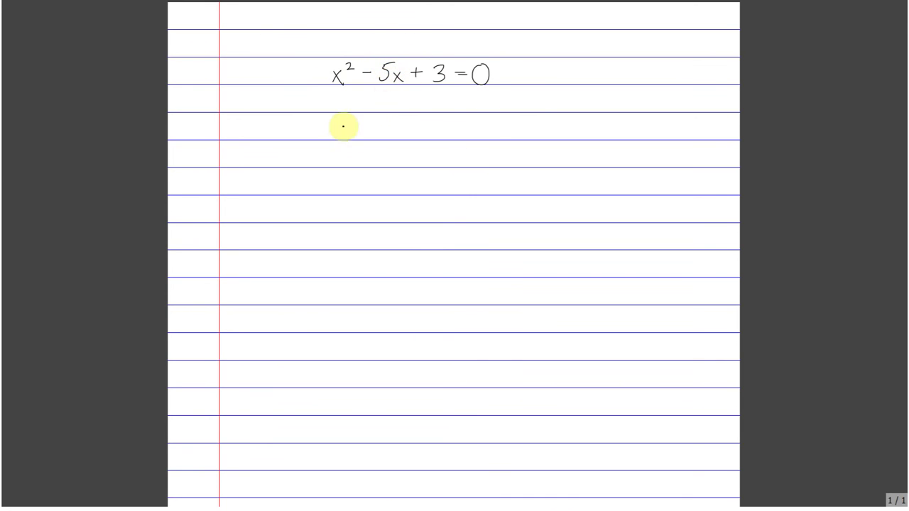
Handwrite x = (−(−5) ± √((−5)² − 4(1)(3)))/2 below the equation.
mouse_move(331, 123)
mouse_down()
mouse_move(342, 137)
mouse_move(332, 137)
mouse_move(417, 114)
mouse_up()
mouse_move(422, 113)
mouse_down()
mouse_move(424, 125)
mouse_move(435, 122)
mouse_up()
mouse_move(431, 118)
mouse_down()
mouse_move(441, 125)
mouse_move(462, 110)
mouse_move(523, 109)
mouse_up()
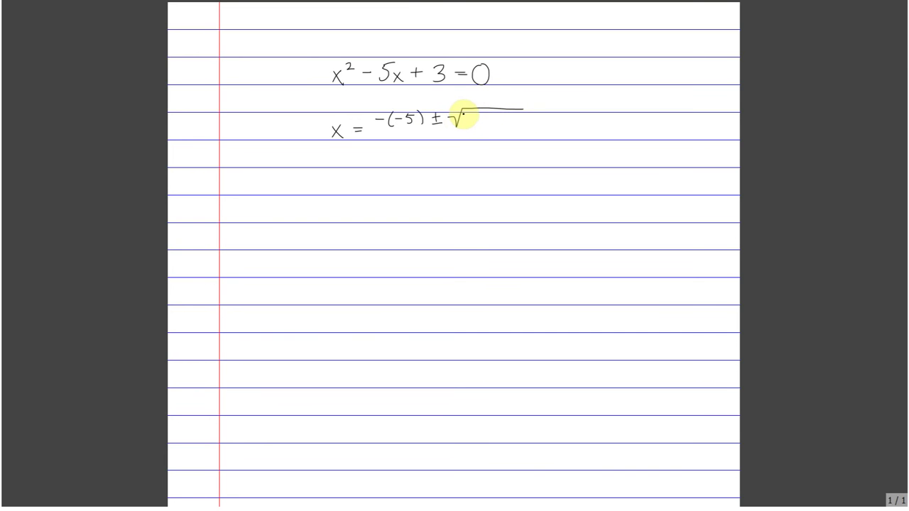
mouse_move(466, 114)
mouse_down()
mouse_move(465, 129)
mouse_move(495, 117)
mouse_move(517, 129)
mouse_move(545, 114)
mouse_move(543, 125)
mouse_move(544, 109)
mouse_up()
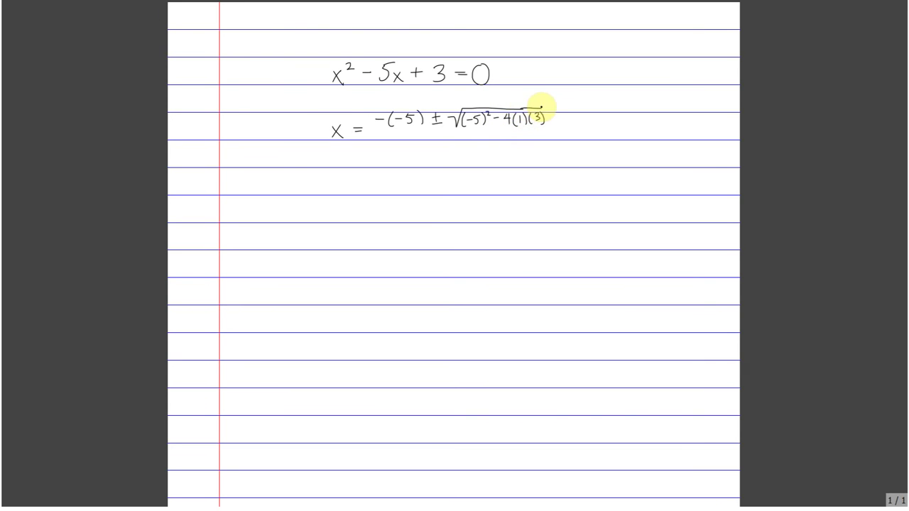
drag(376, 130, 544, 132)
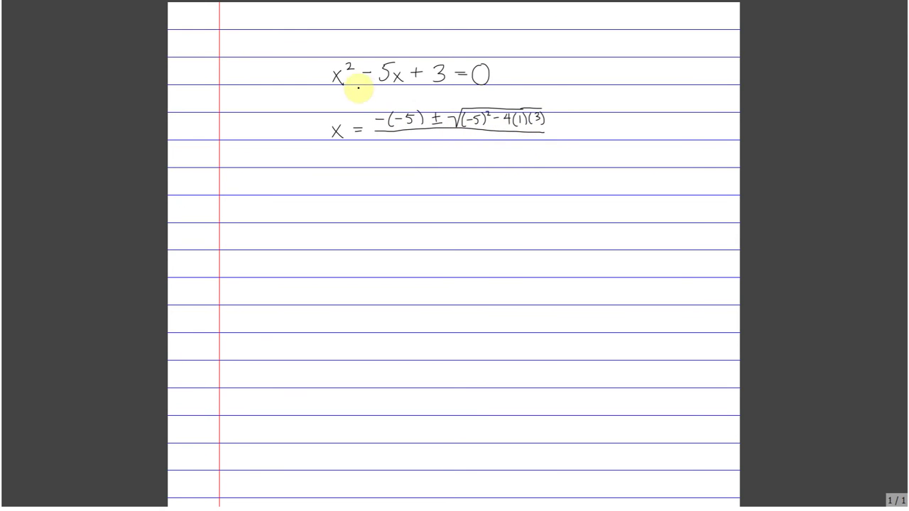
click(445, 133)
drag(444, 137, 456, 146)
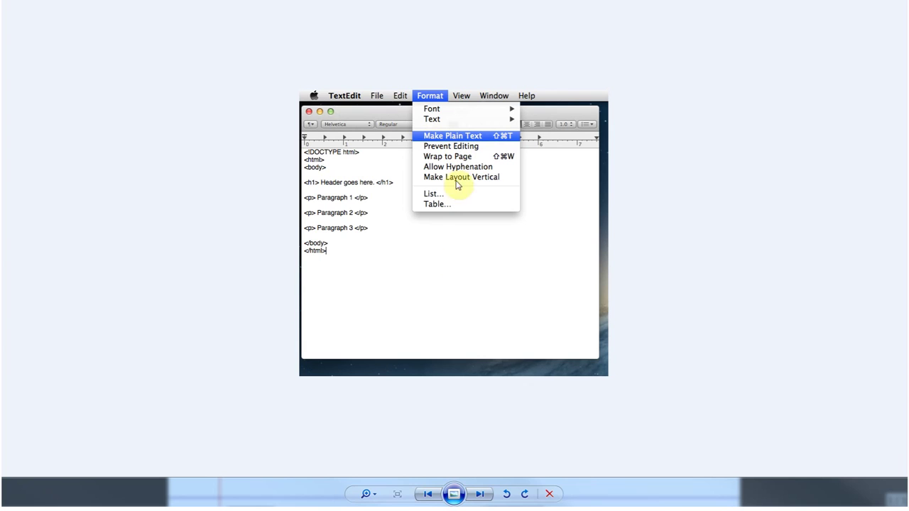
Switch from the Photo Viewer screenshot to the Notepad window.
key(alt+Tab)
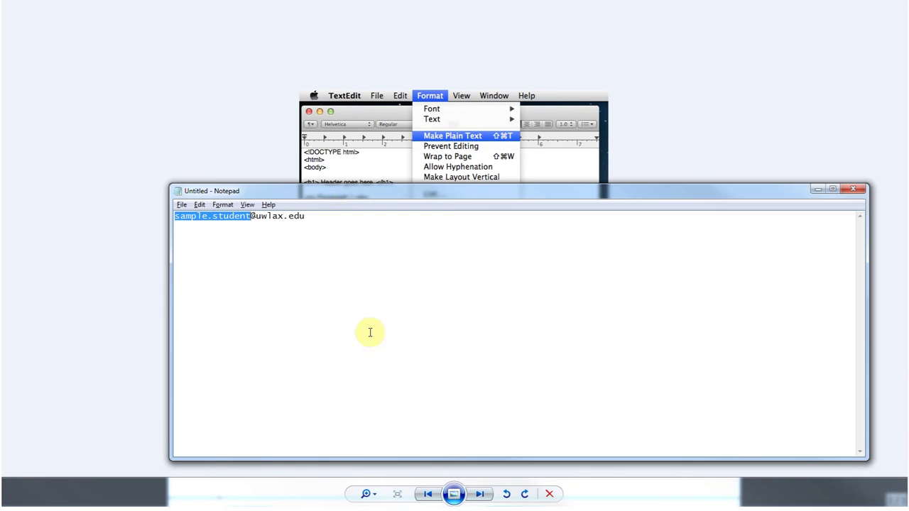
Delete the old login text from Notepad.
click(361, 230)
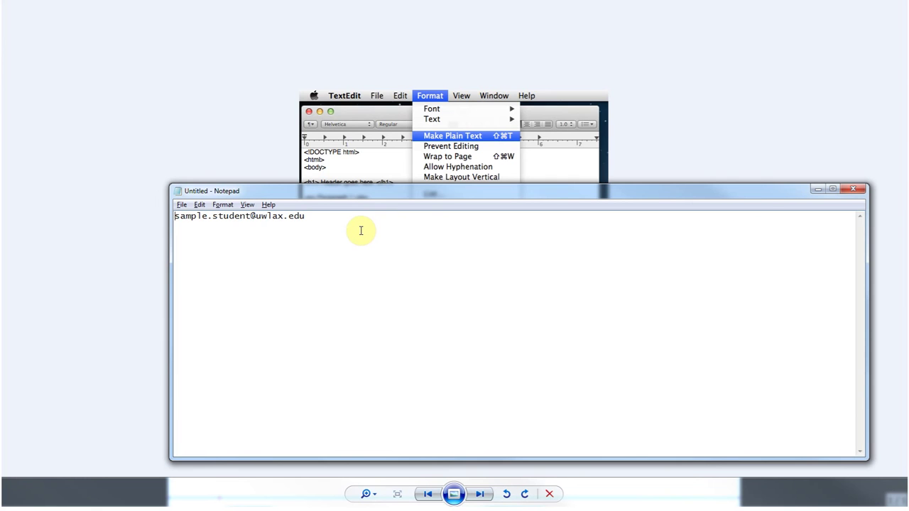
key(ctrl+a)
key(Delete)
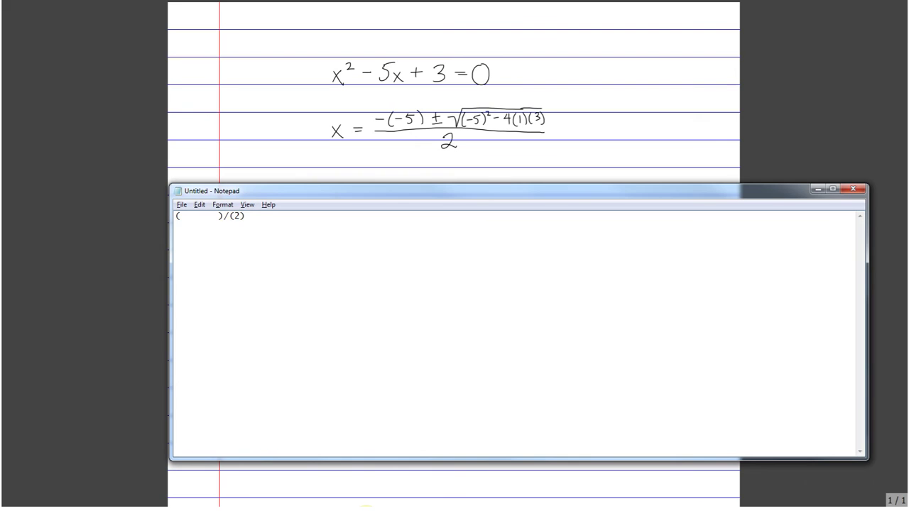
Type -(-5) + sqrt((-5)^2-4*1*3) as the numerator in Notepad.
text(-(-5))
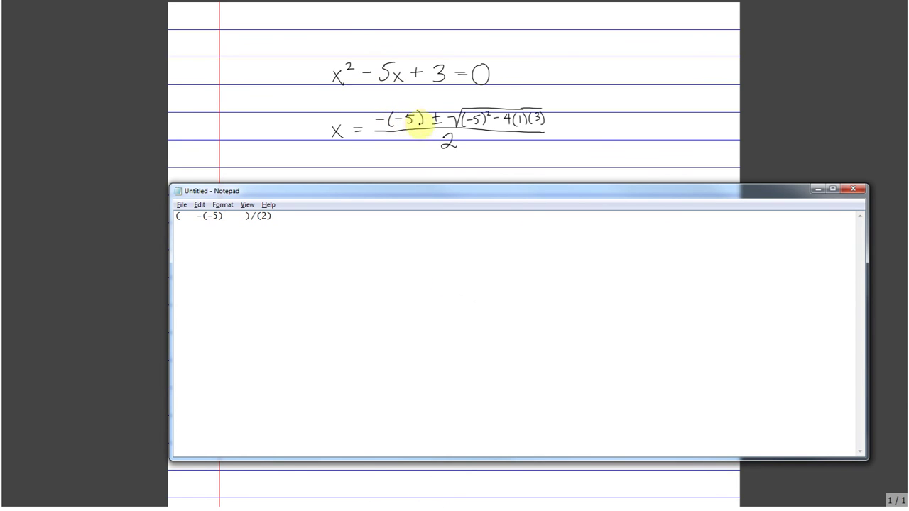
text(+ )
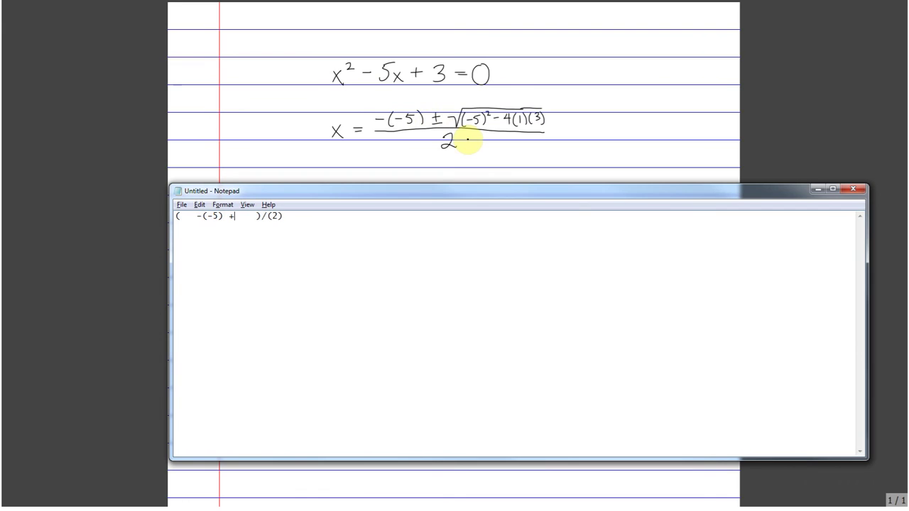
text(sqrt())
key(shift+Right)
key(shift+Right)
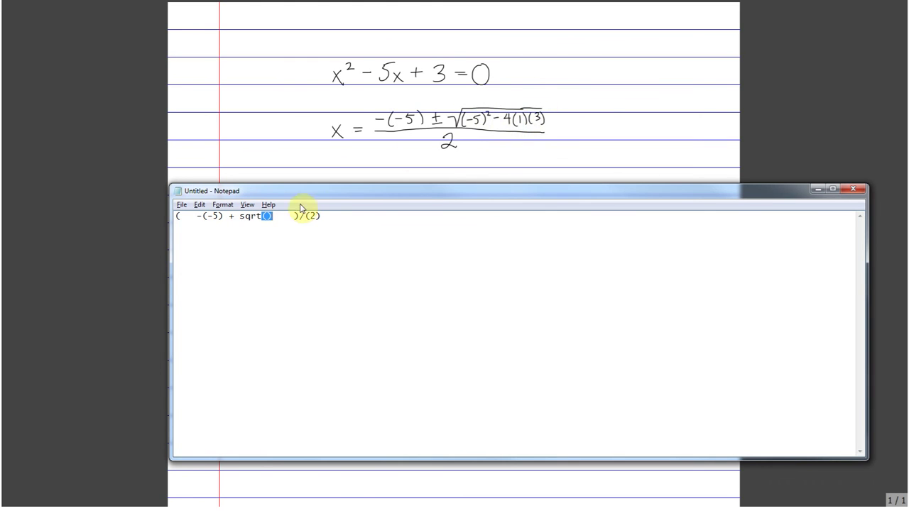
click(270, 216)
text((-5)^1)
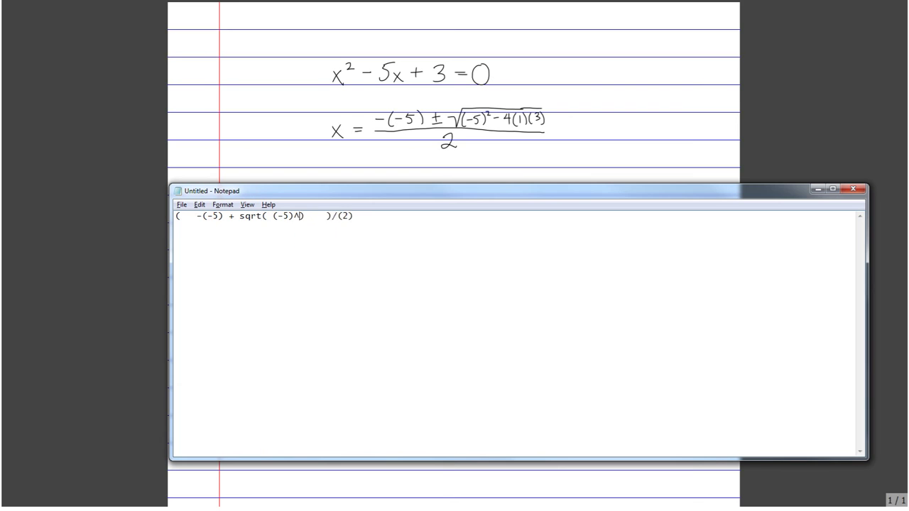
key(BackSpace)
text(2 )
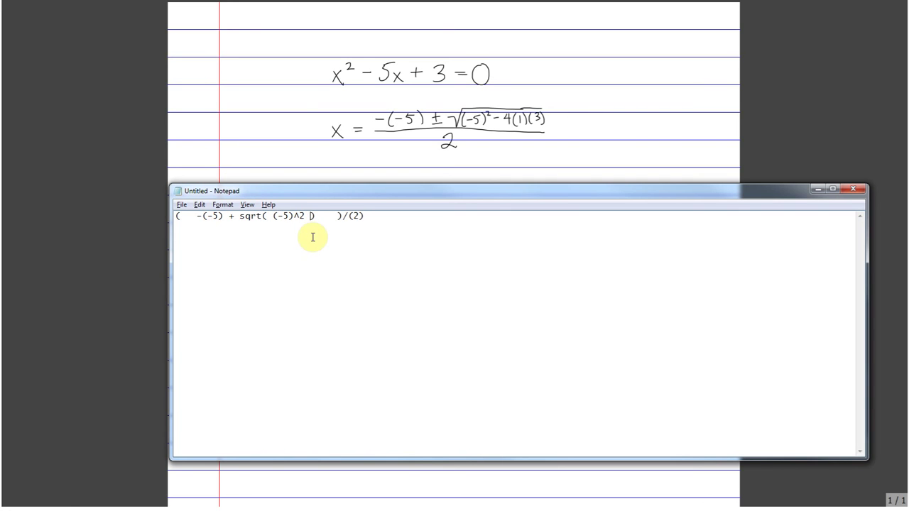
text(-4*1*3)
Check that the sqrt parentheses around (-5)^2-4*1*3 match up.
key(Left)
key(shift+Right)
key(shift+Right)
key(shift+Right)
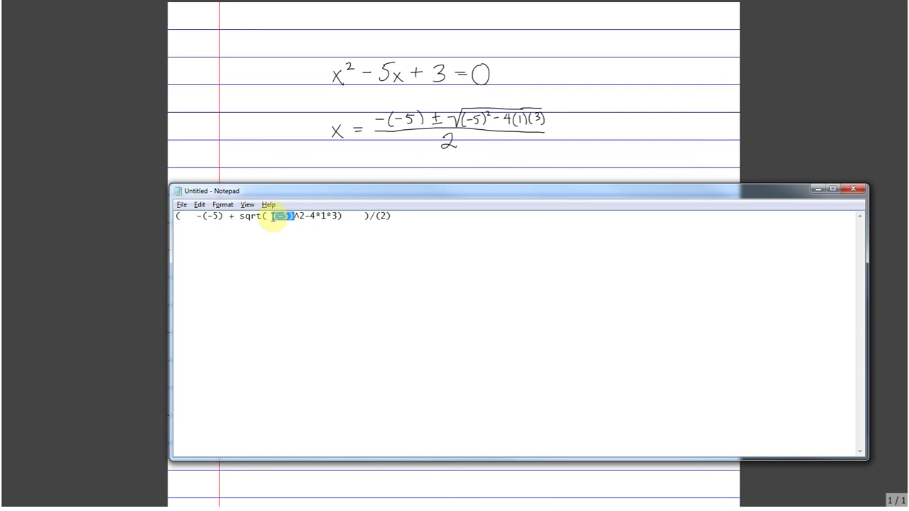
click(263, 218)
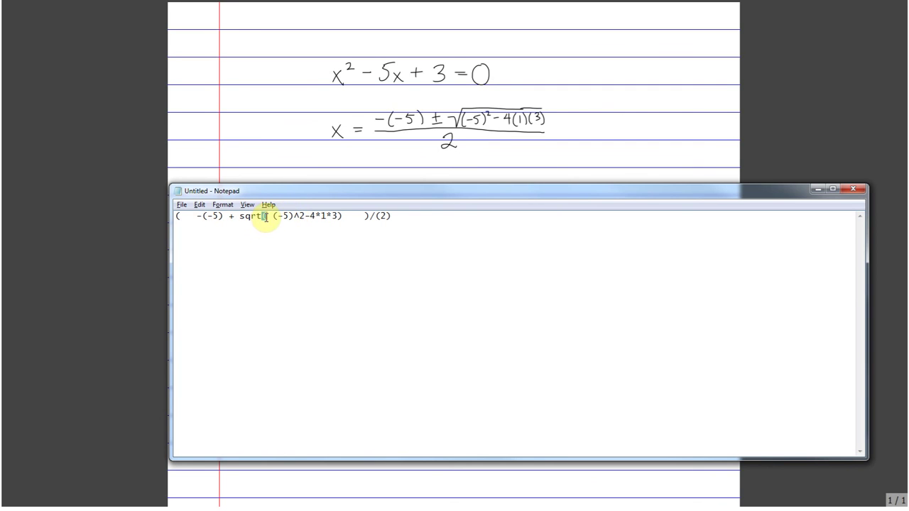
click(337, 218)
key(shift+Right)
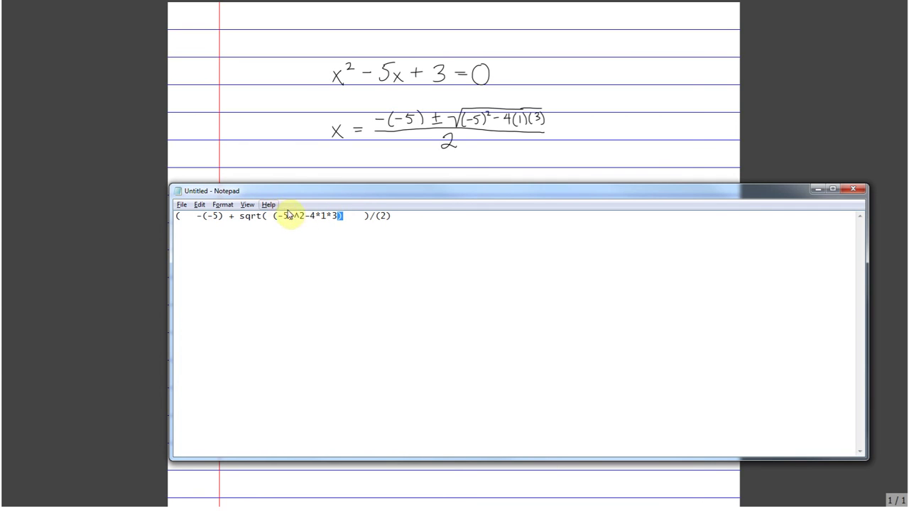
Remove the extra spaces so the formula reads (-(-5)+sqrt((-5)^2-4*1*3))/(2).
click(359, 217)
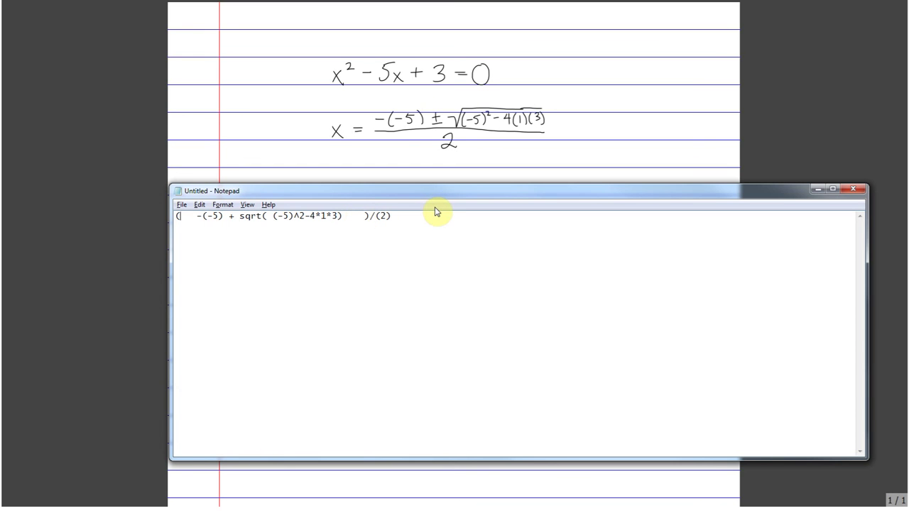
key(Delete)
key(Delete)
key(Delete)
key(Right)
key(Right)
key(Delete)
key(Right)
key(Delete)
key(Right)
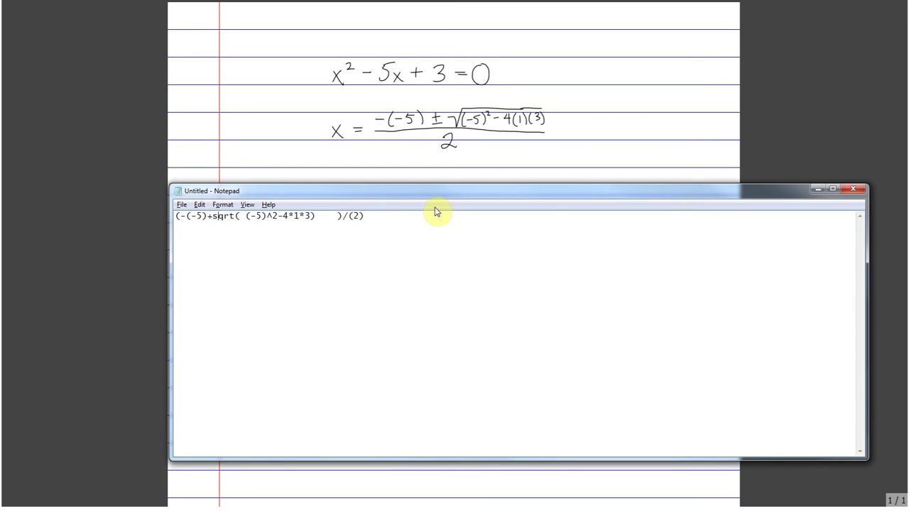
key(Right)
key(Delete)
key(Right)
key(Right)
key(Right)
key(Right)
key(Right)
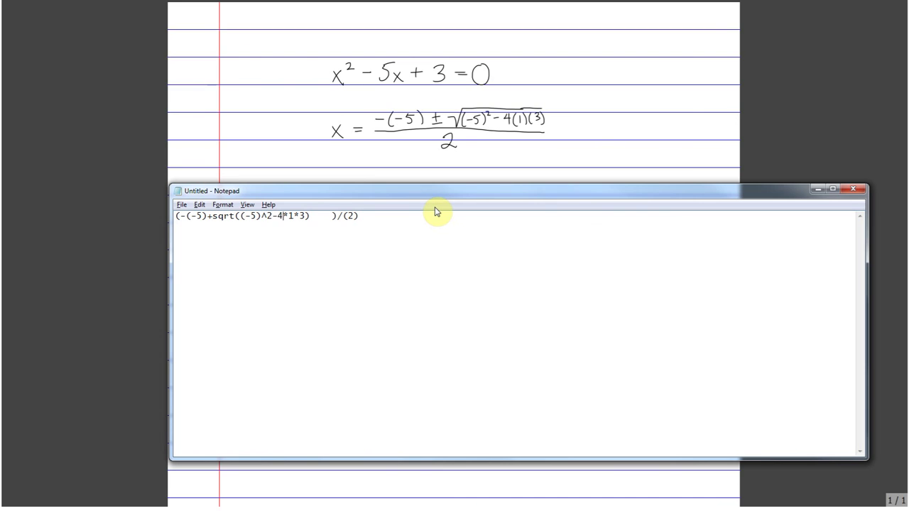
key(Right)
key(Right)
key(Delete)
key(Delete)
key(Delete)
key(Delete)
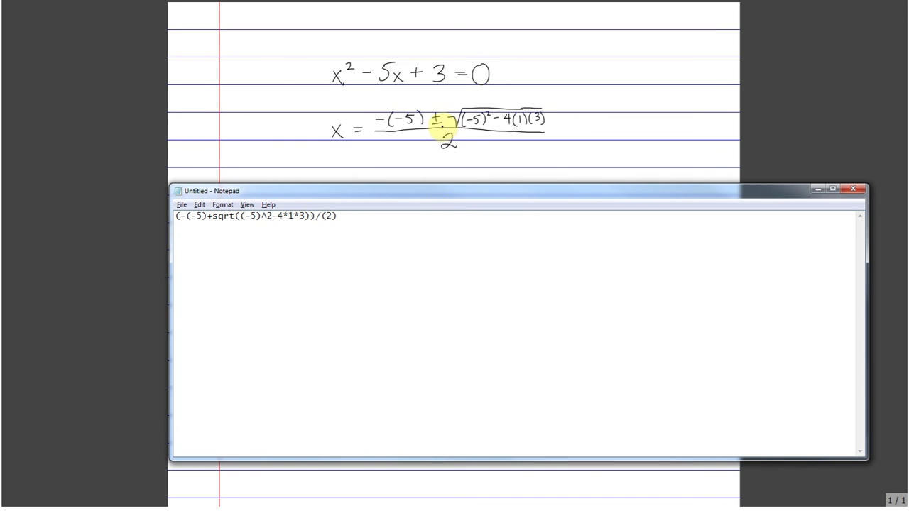
Duplicate the formula, change its + to -, and join both solutions on one line.
key(ctrl+a)
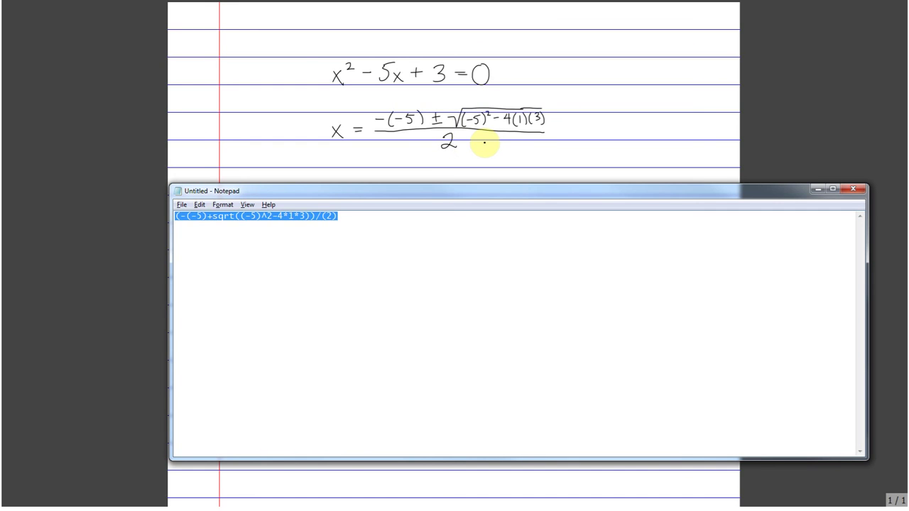
key(ctrl+c)
key(ctrl+End)
key(ctrl+v)
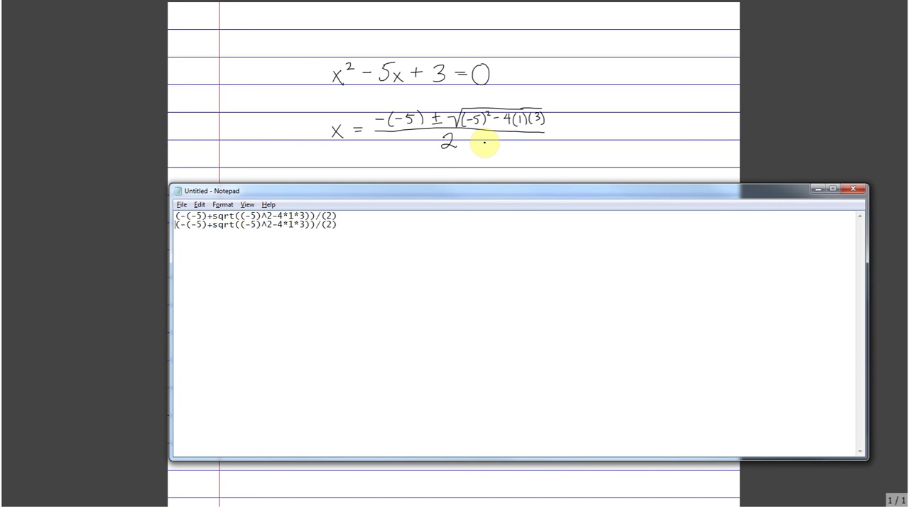
key(shift+Right)
text(-)
key(Delete)
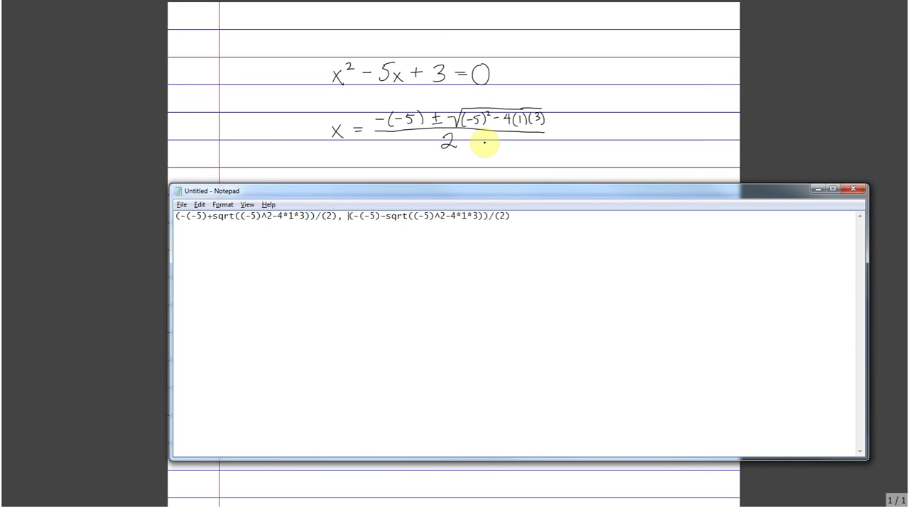
Reselect the line holding both solutions and go back to the WeBWorK page.
key(ctrl+a)
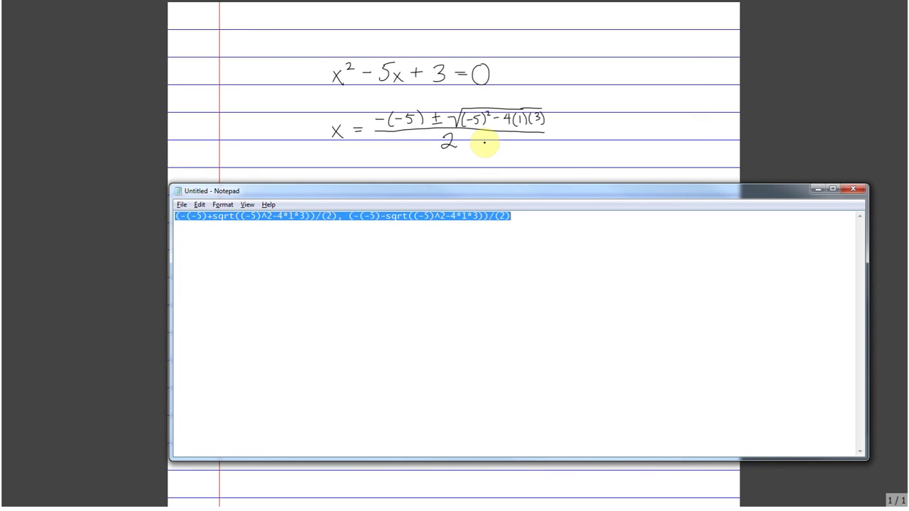
click(408, 304)
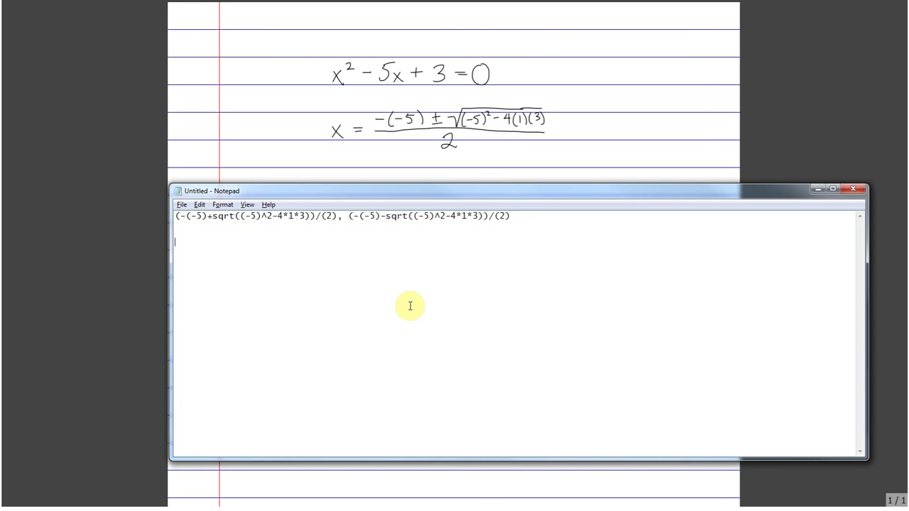
key(ctrl+a)
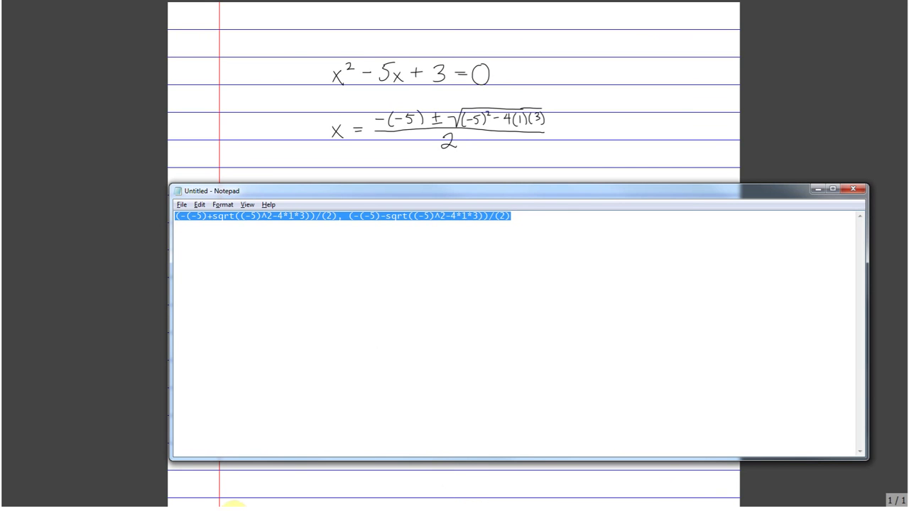
click(234, 506)
Paste both solutions into Problem 1's x answer box and review the pasted text.
click(211, 164)
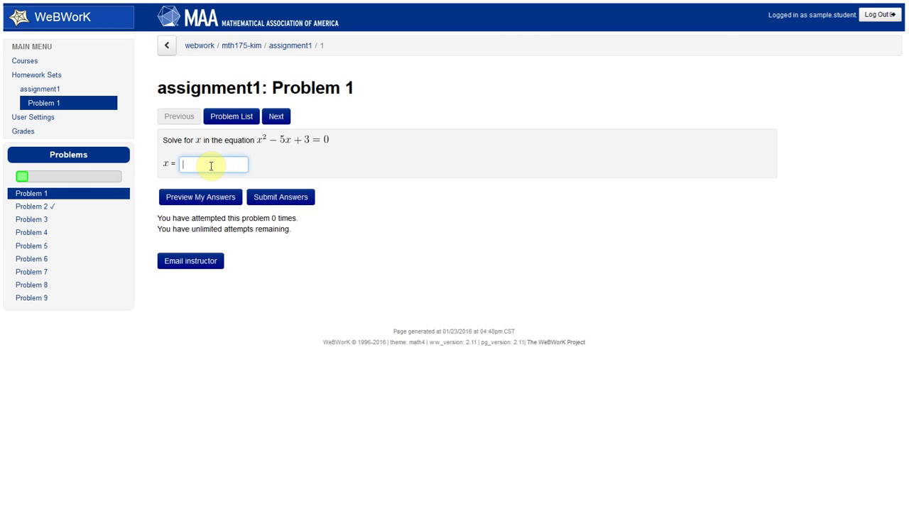
key(ctrl+v)
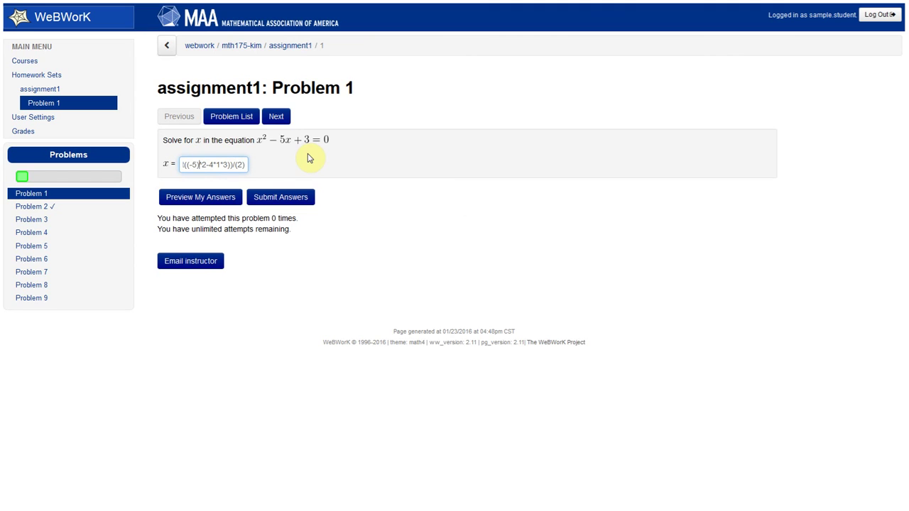
key(Left)
key(Left)
key(Left)
key(Left)
key(Left)
key(Left)
key(Left)
key(Left)
key(Left)
key(Left)
key(Left)
key(Left)
key(Left)
key(Right)
key(Right)
key(Right)
key(Right)
key(Right)
key(Right)
key(Right)
key(Right)
key(Right)
key(Right)
key(Right)
key(Right)
key(Right)
key(Right)
key(Right)
key(Left)
key(Left)
key(Left)
key(Left)
key(Left)
key(Left)
key(Left)
key(Left)
key(Left)
key(Left)
key(Left)
key(Left)
key(Left)
key(Left)
key(Left)
key(Left)
Compare the answer with the Notepad formulas, then return to WeBWorK.
key(alt+Tab)
click(322, 230)
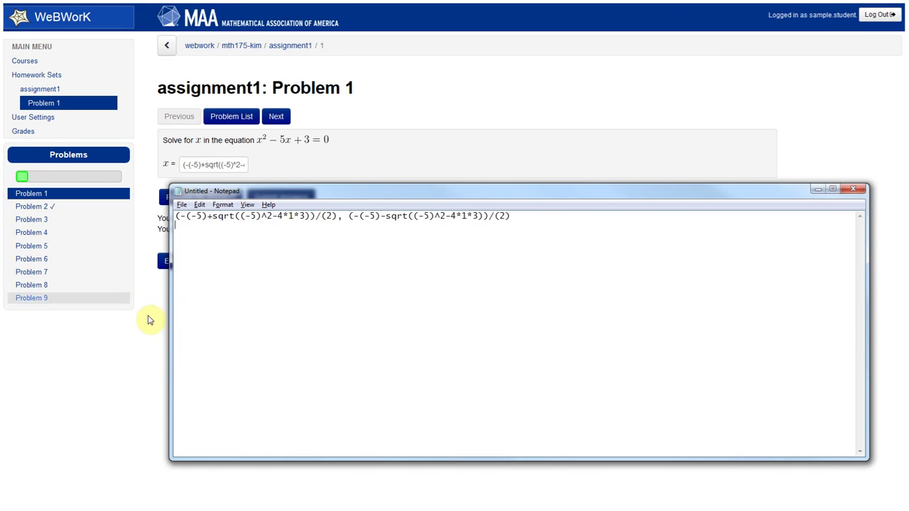
click(387, 172)
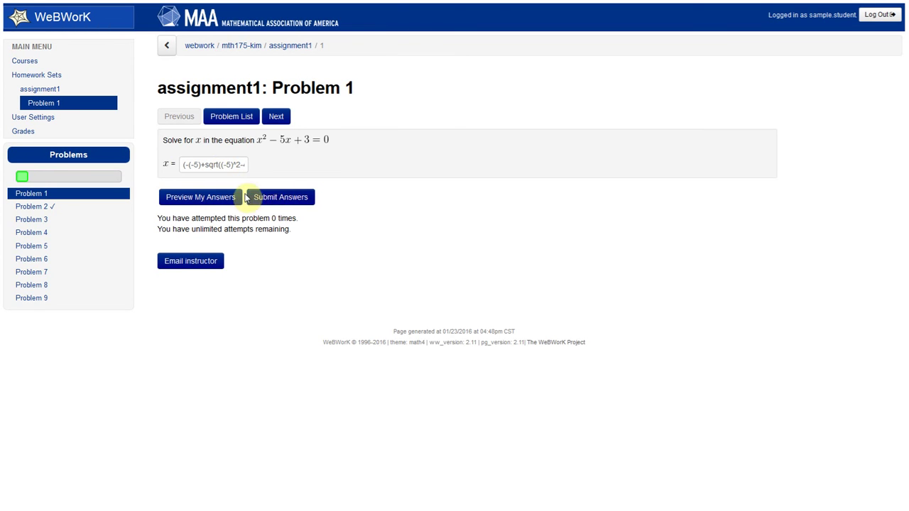
Preview and submit the answer (4.30278, 0.697224), then return to the assignment1 list.
click(201, 197)
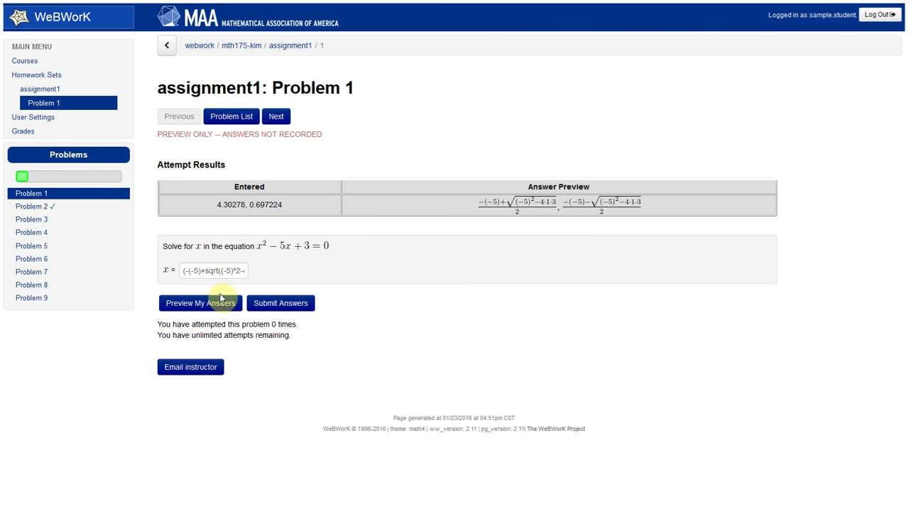
click(285, 305)
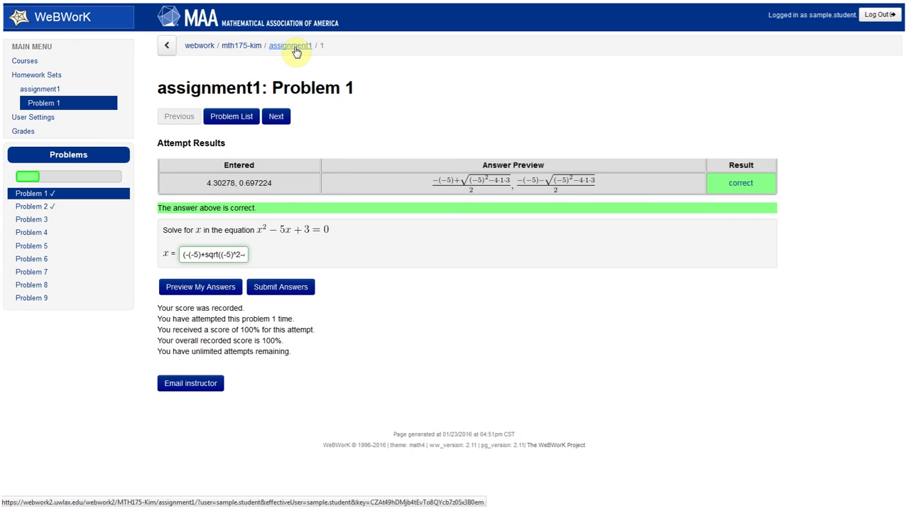
click(294, 50)
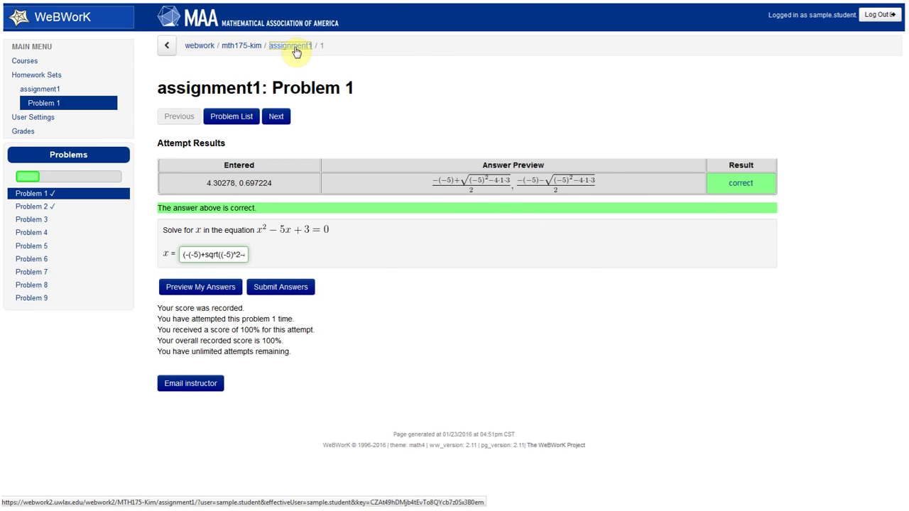